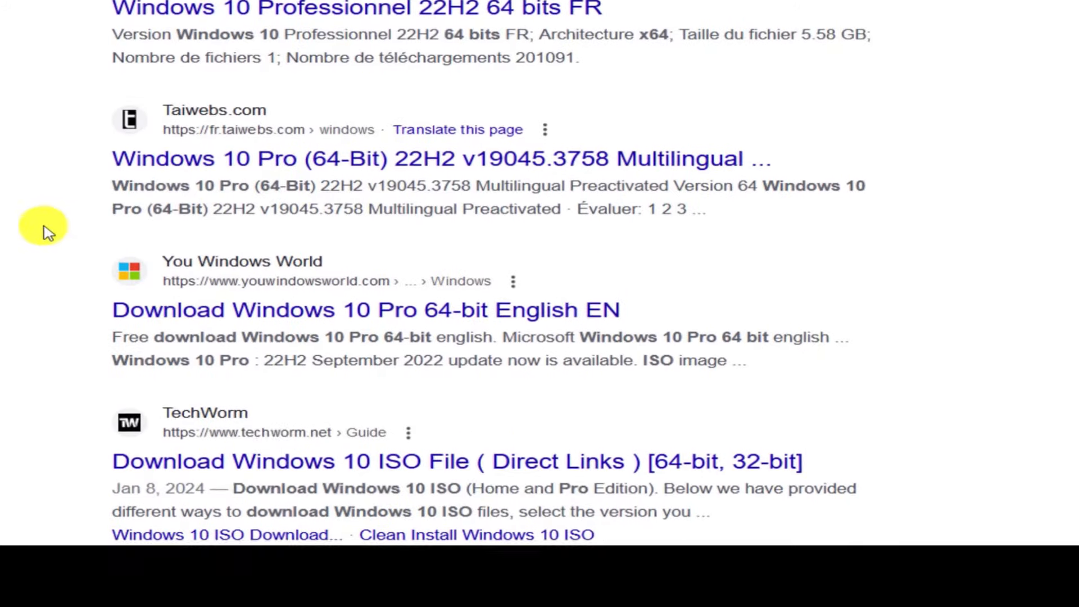
- Open the TechWorm search result for the Windows 10 ISO direct links in a new tab and switch to it
right_click(321, 467)
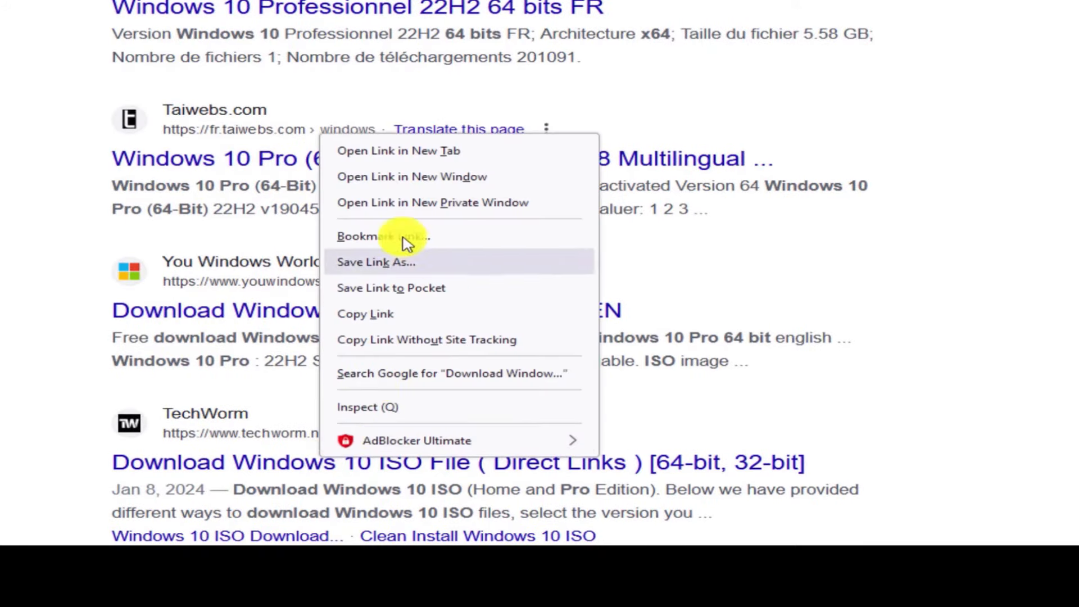
left_click(422, 159)
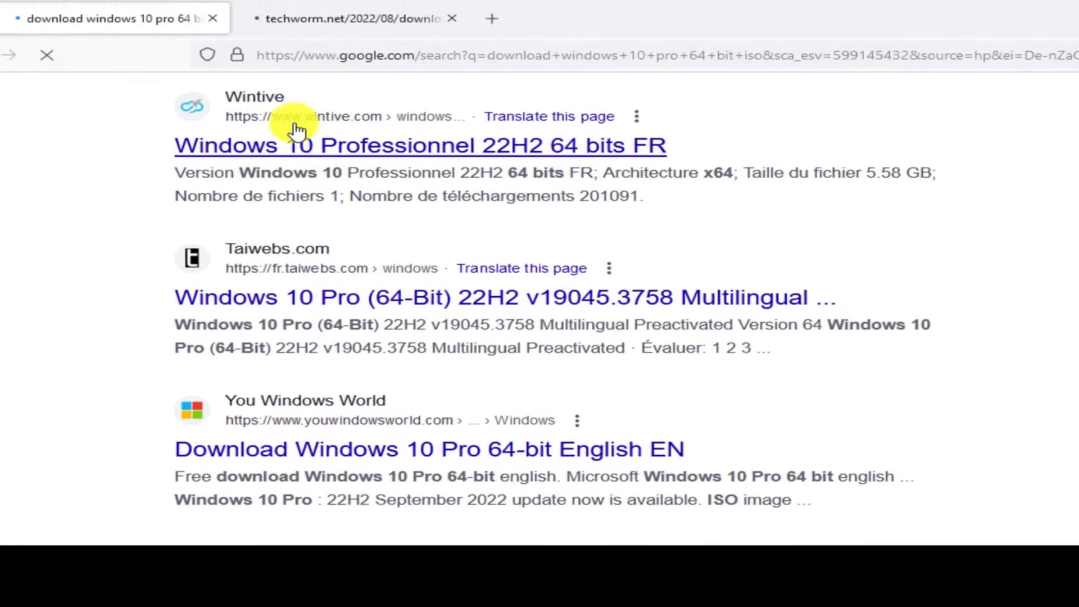
left_click(340, 45)
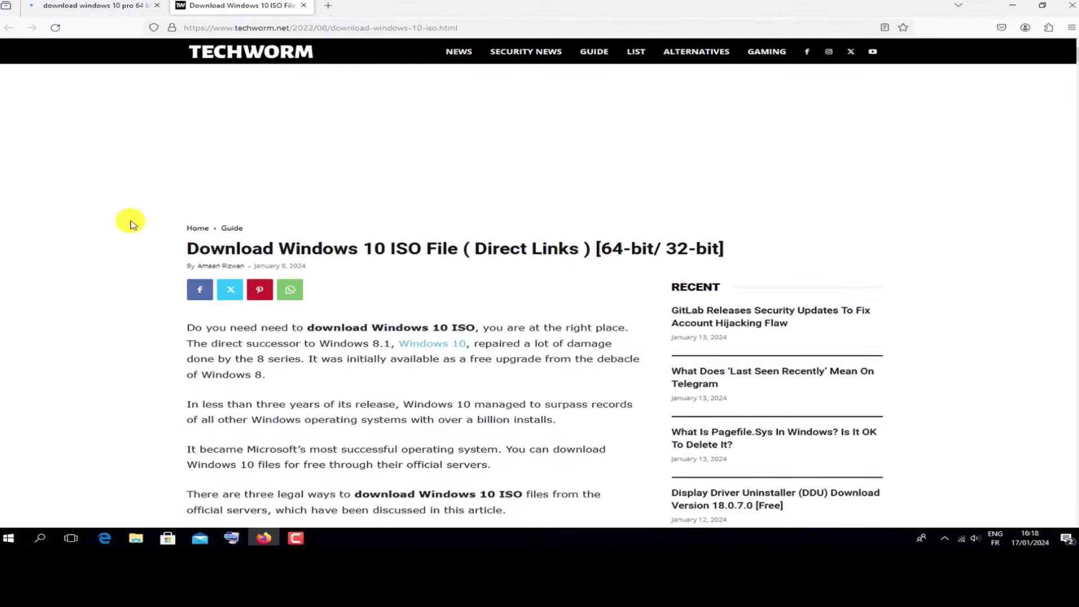
- Start downloading the 64-bit English Windows 10 22H2 ISO from the article's table, and pause the download
scroll(115, 292, "down", 2)
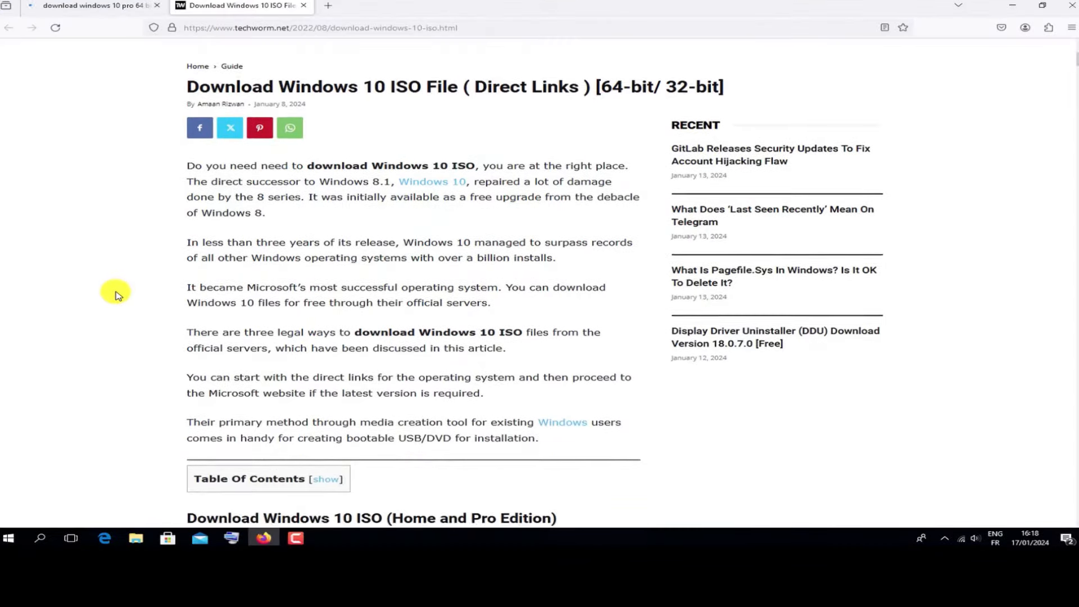
scroll(115, 292, "down", 10)
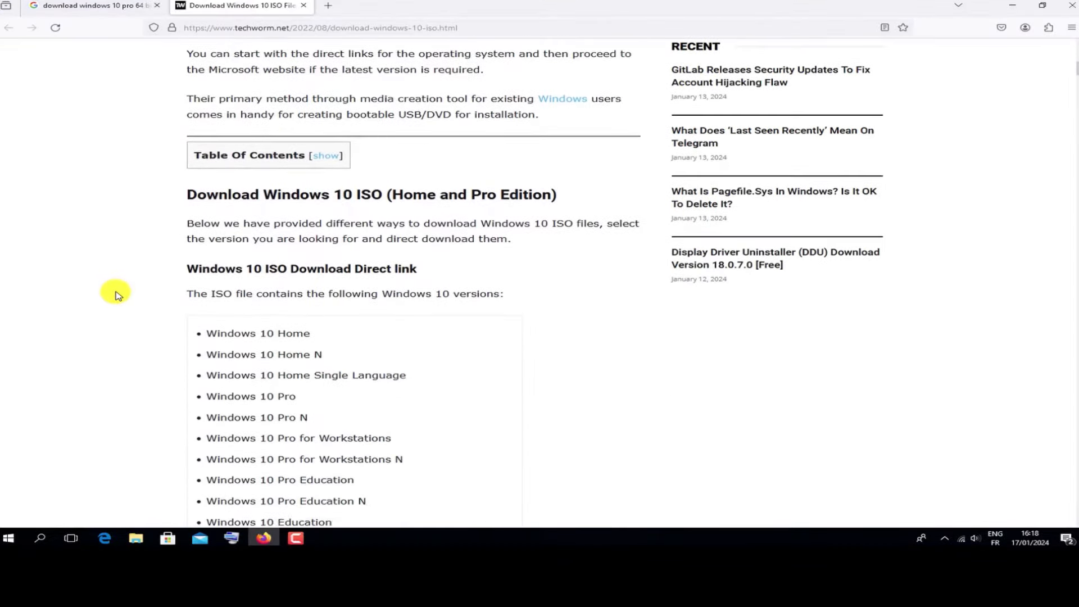
scroll(115, 292, "down", 6)
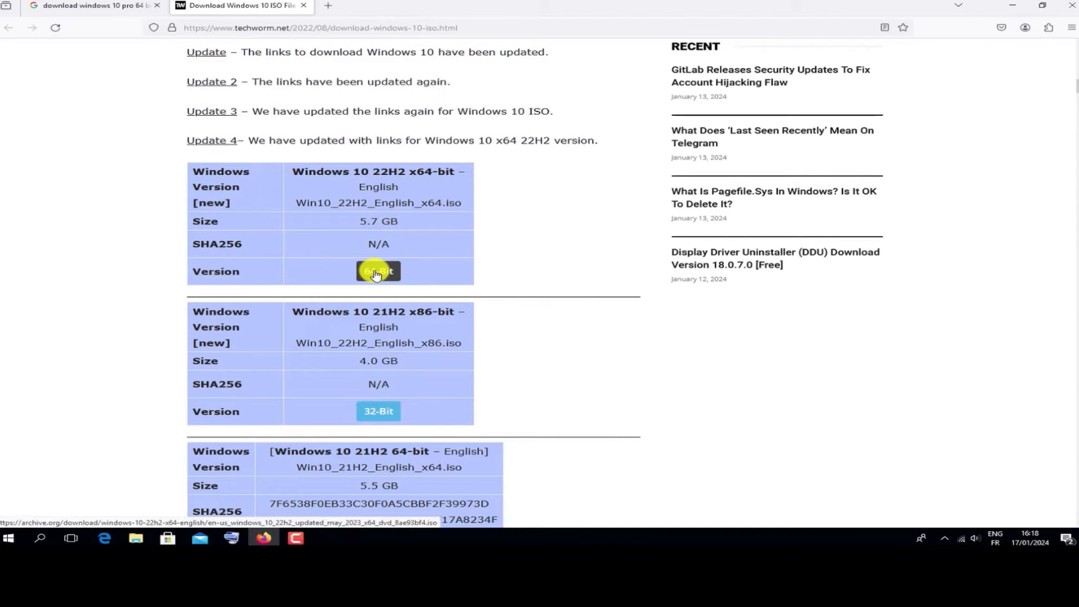
left_click(376, 273)
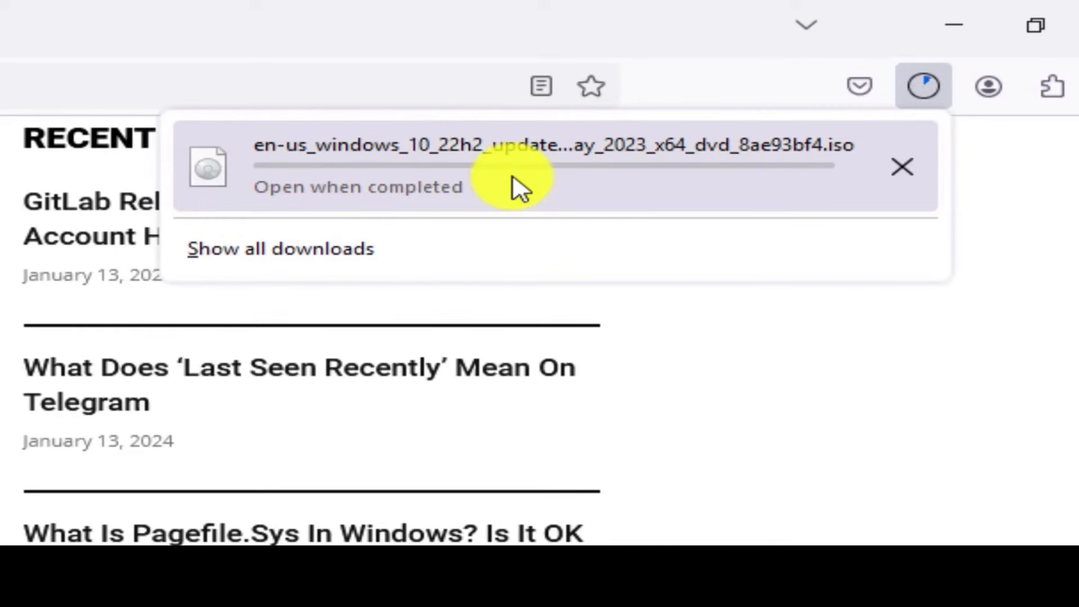
right_click(488, 174)
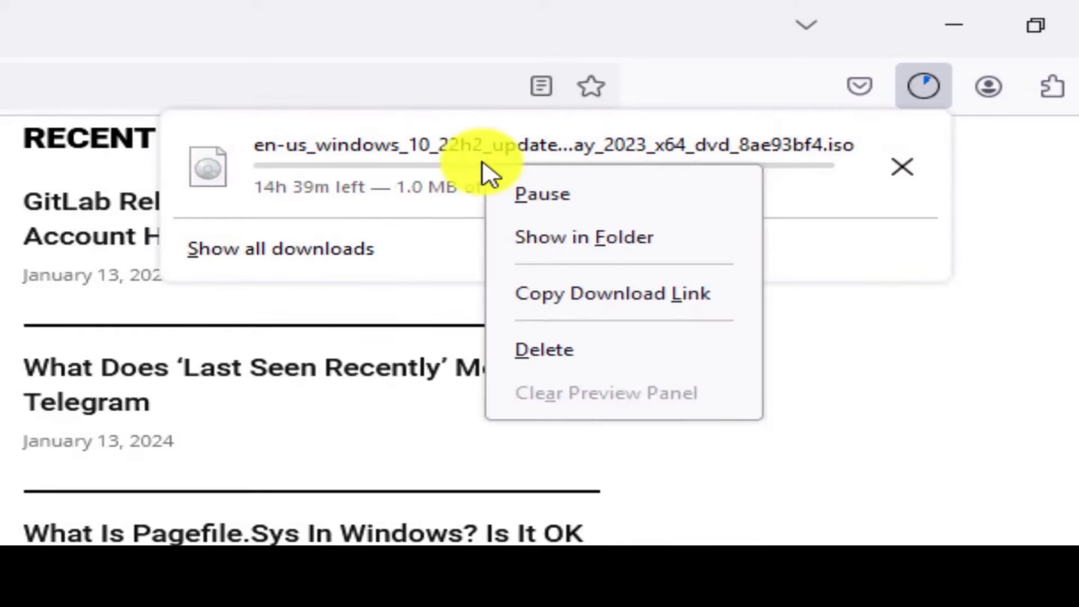
left_click(544, 212)
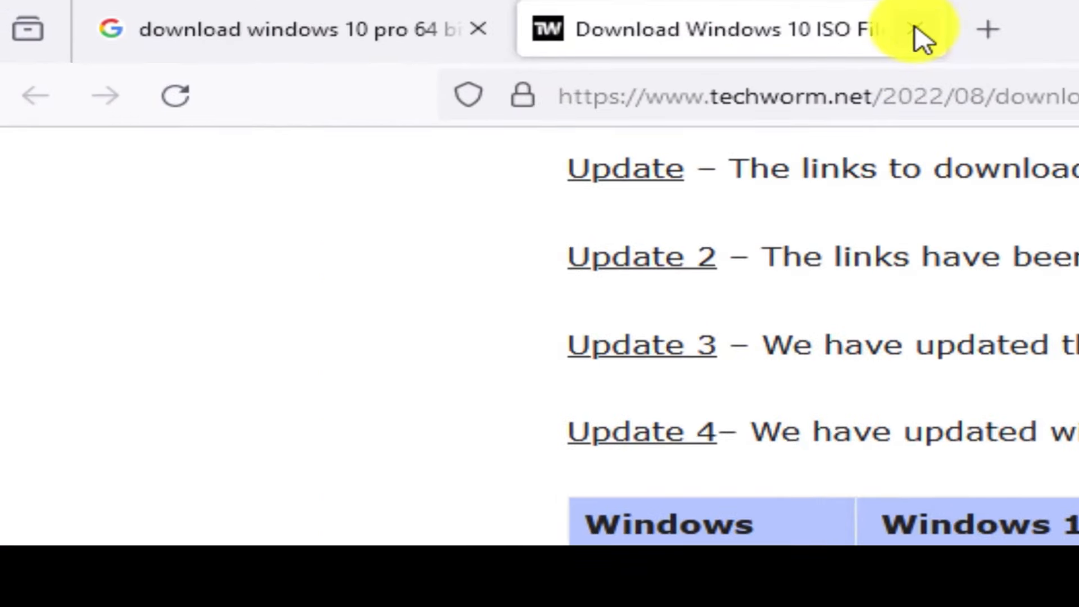
- Close the TechWorm page and search Google for "refus download" instead of the Windows 10 ISO query
left_click(916, 30)
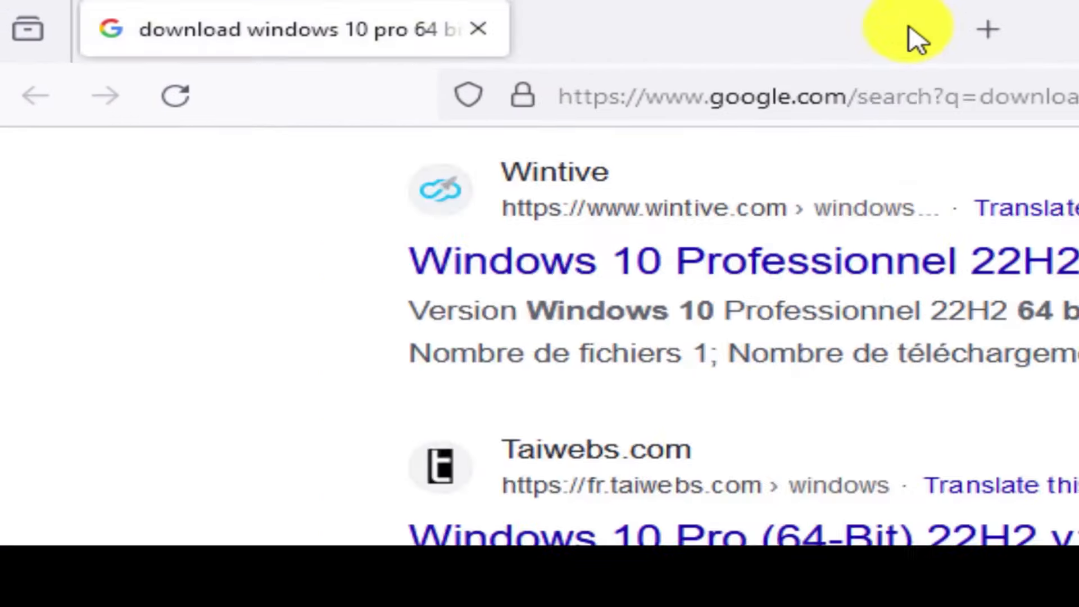
scroll(298, 349, "up", 5)
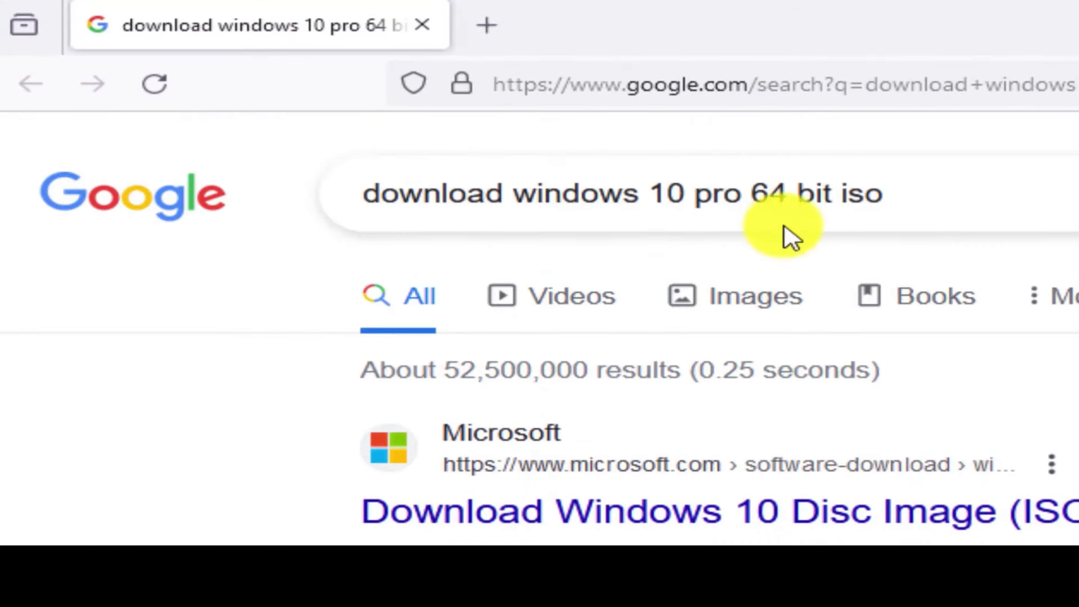
left_click_drag(916, 189, 315, 178)
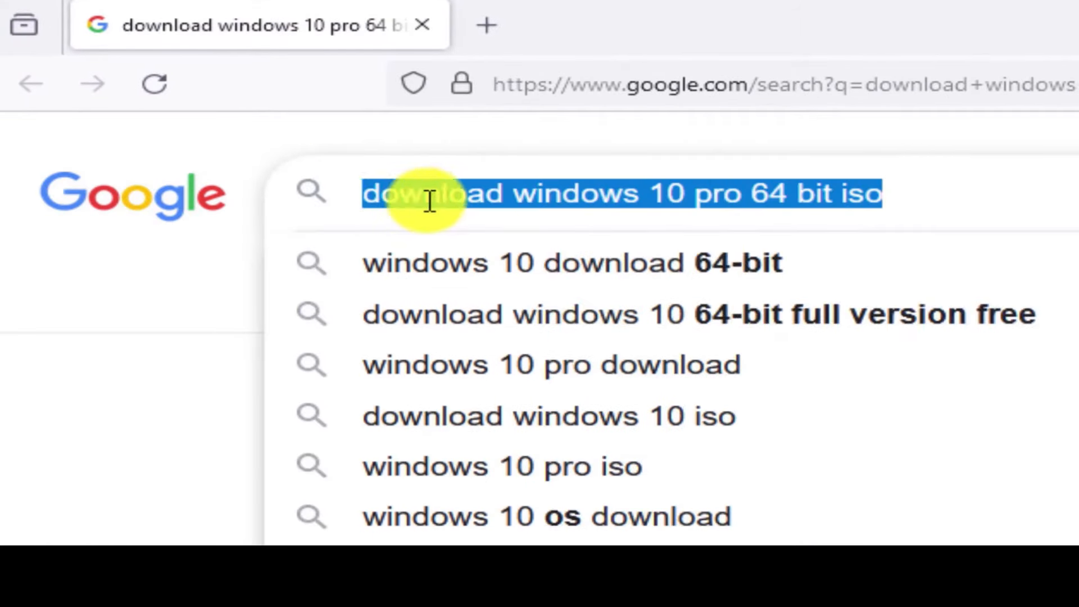
key("BackSpace")
type("re")
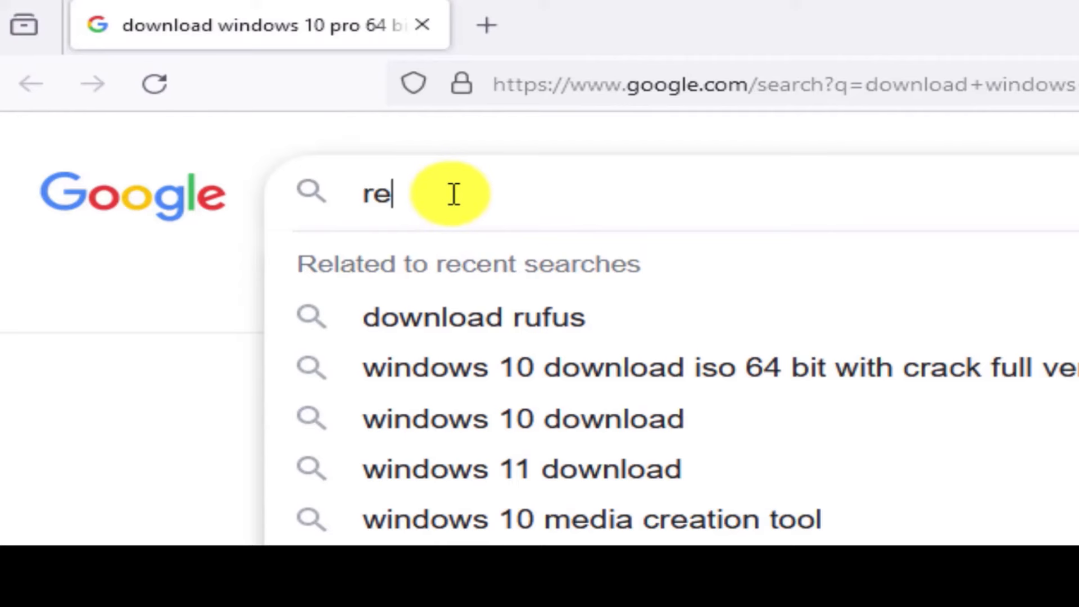
type("fus downo")
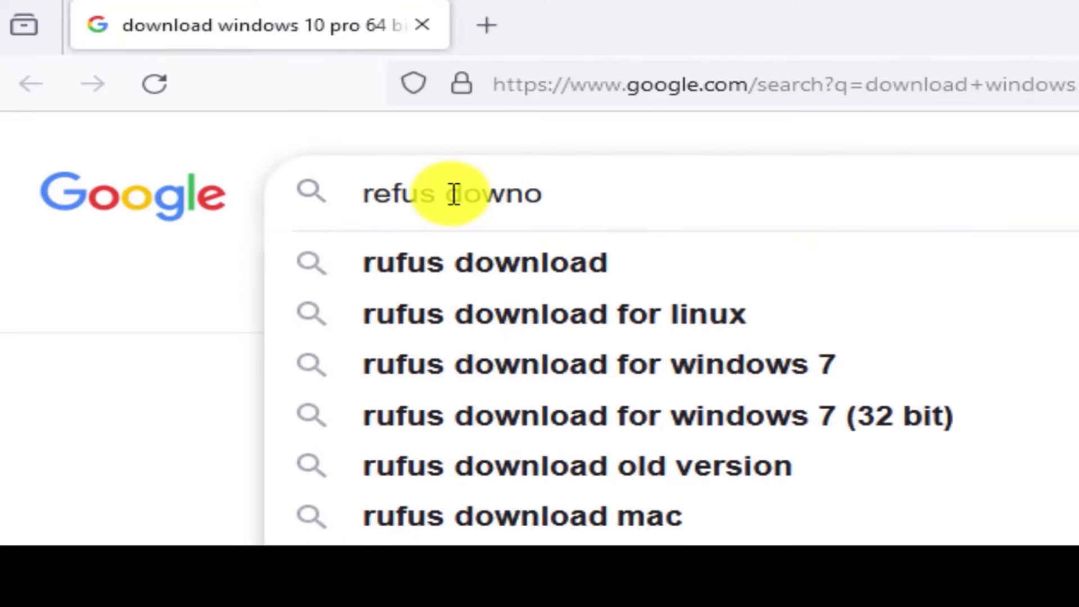
key("BackSpace")
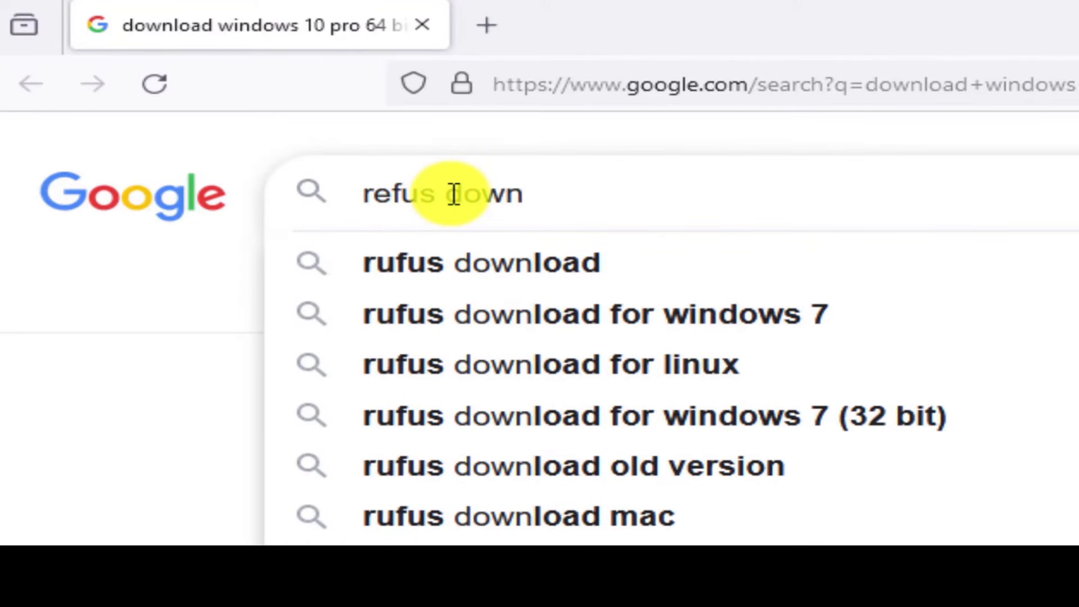
type("load")
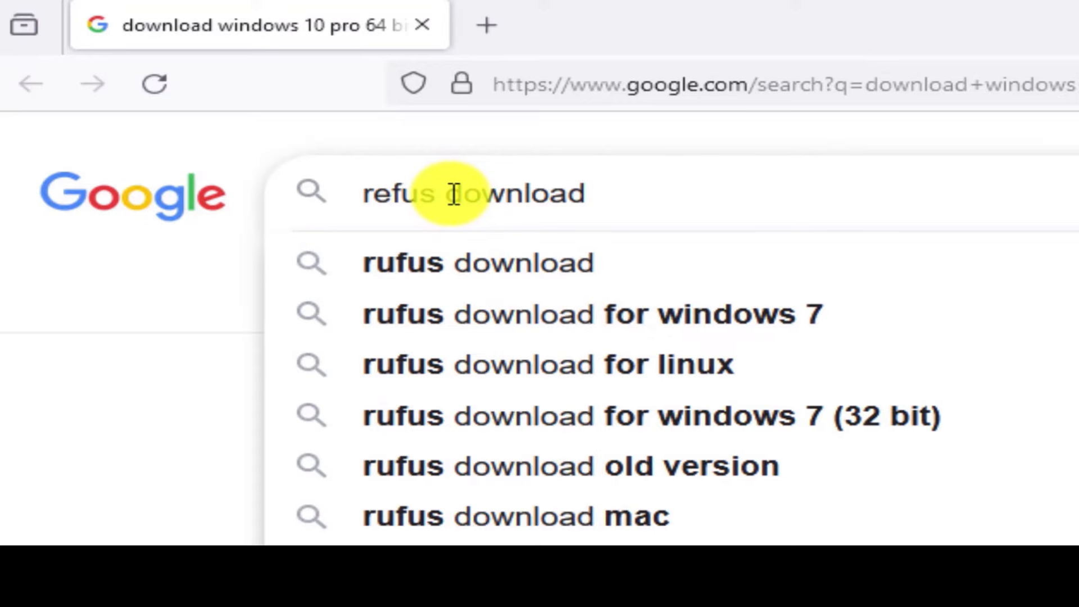
key("Return")
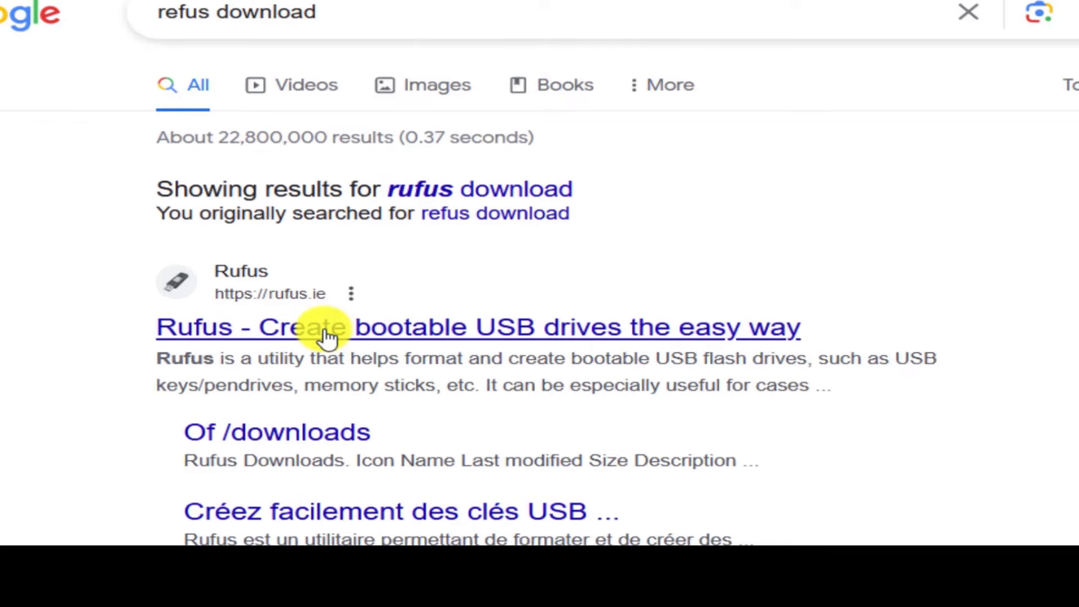
- Open the official rufus.ie search result in a new tab and switch to it
right_click(329, 337)
left_click(363, 355)
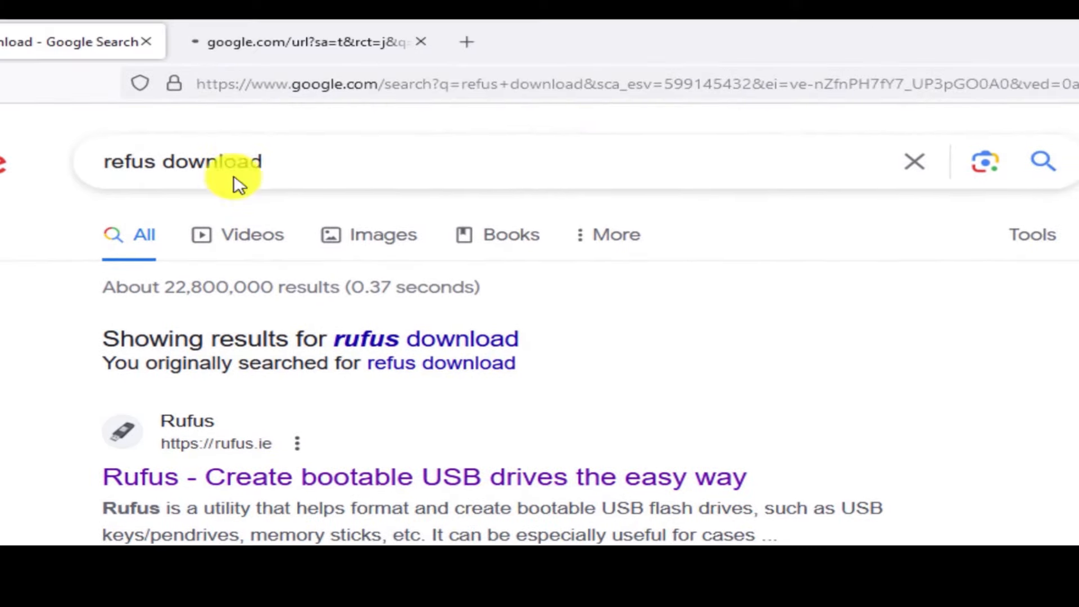
left_click(294, 41)
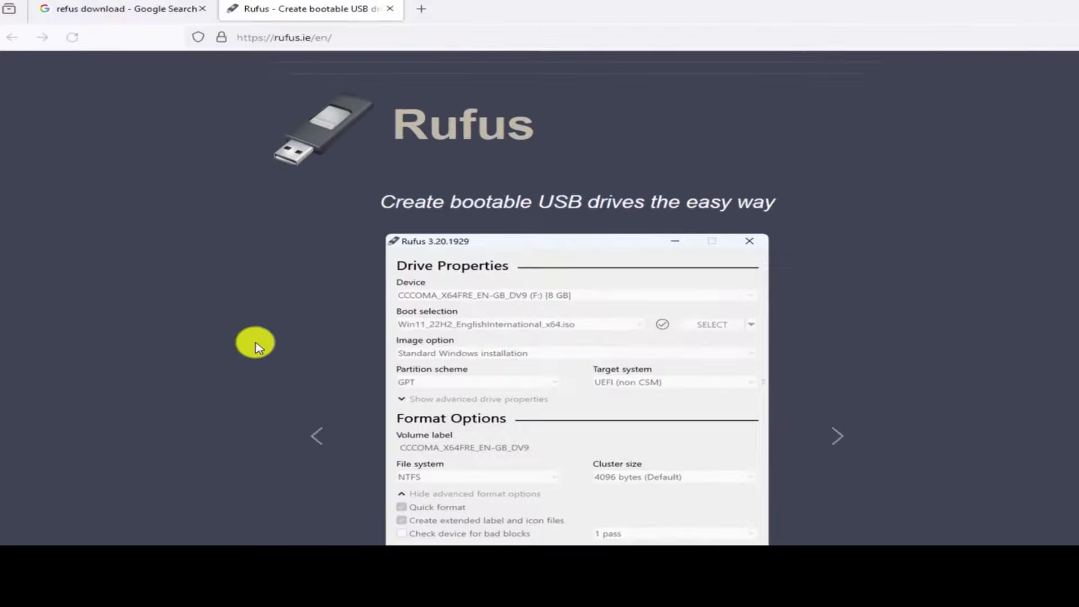
- Download the portable Windows x64 release rufus-4.4p.exe and paste the file onto the desktop
scroll(255, 345, "down", 10)
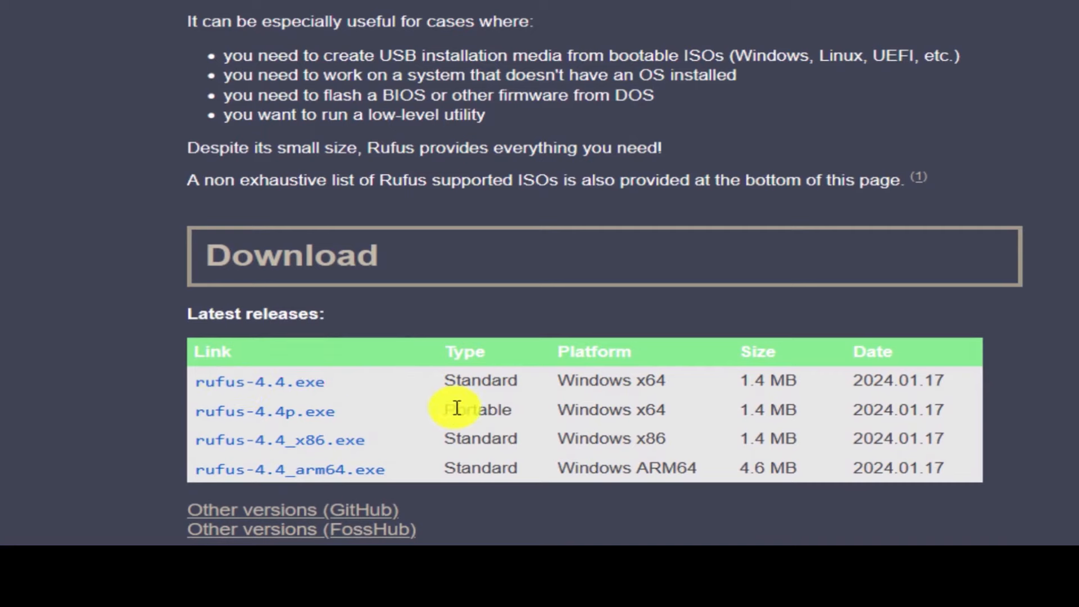
left_click_drag(451, 410, 518, 415)
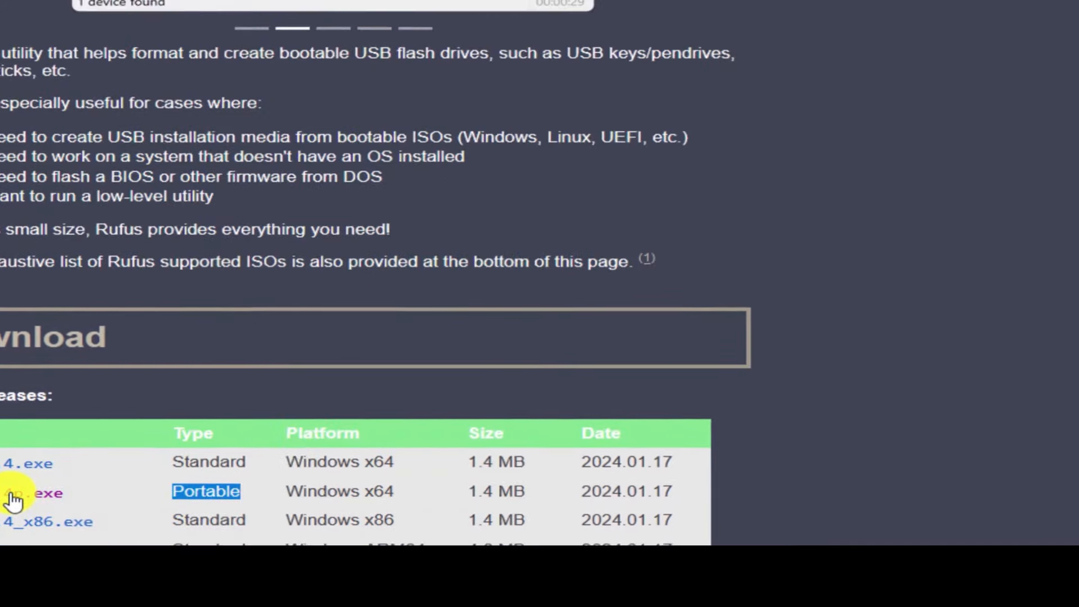
left_click(286, 416)
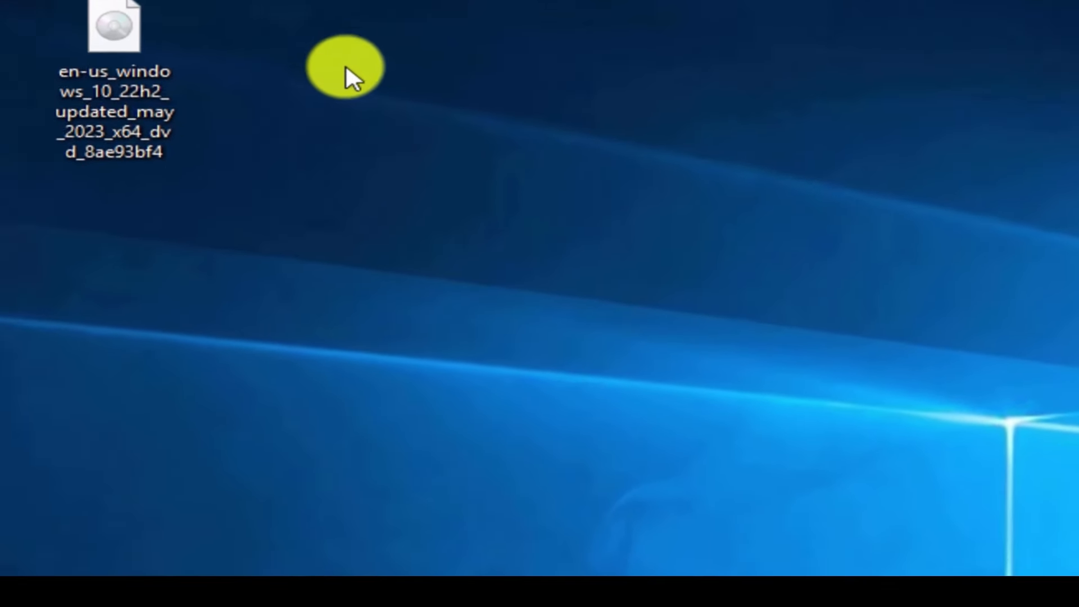
right_click(309, 75)
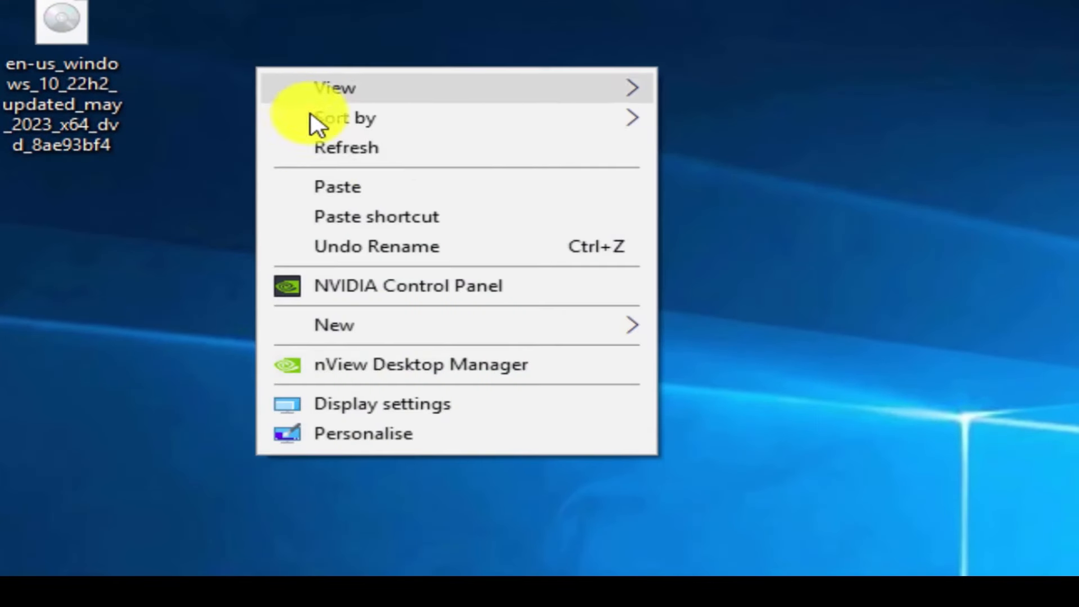
left_click(332, 188)
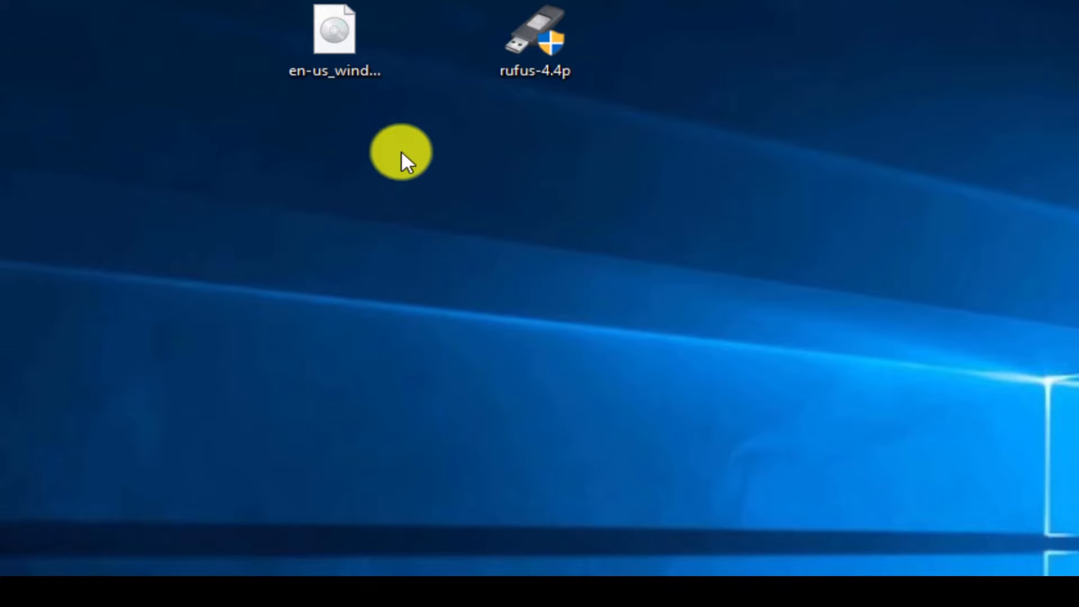
- Rename the Windows ISO file on the desktop to "windows 10 pro 64bit"
right_click(332, 41)
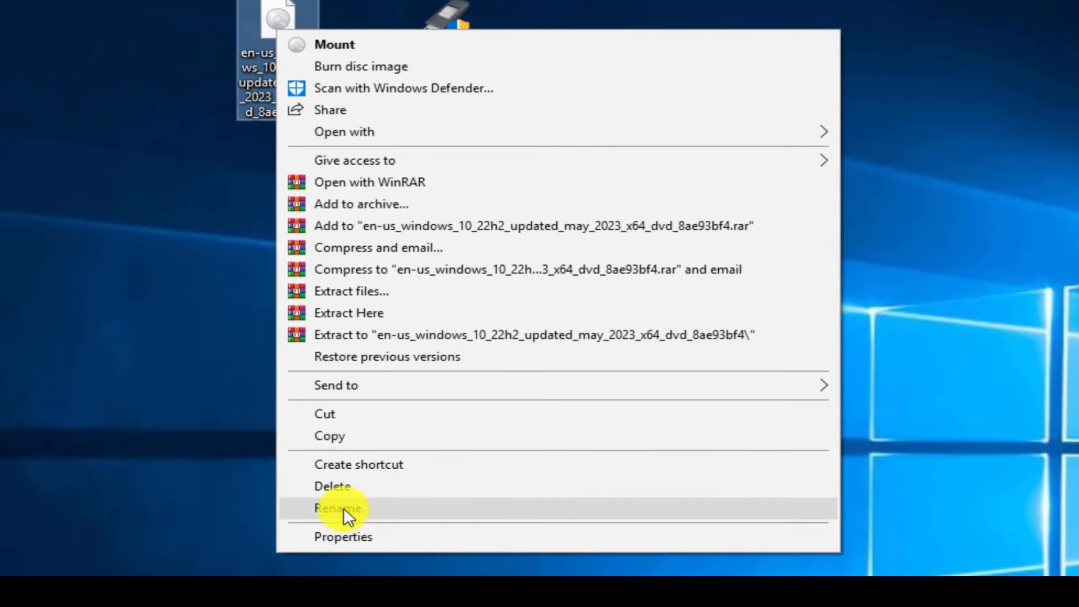
left_click(343, 507)
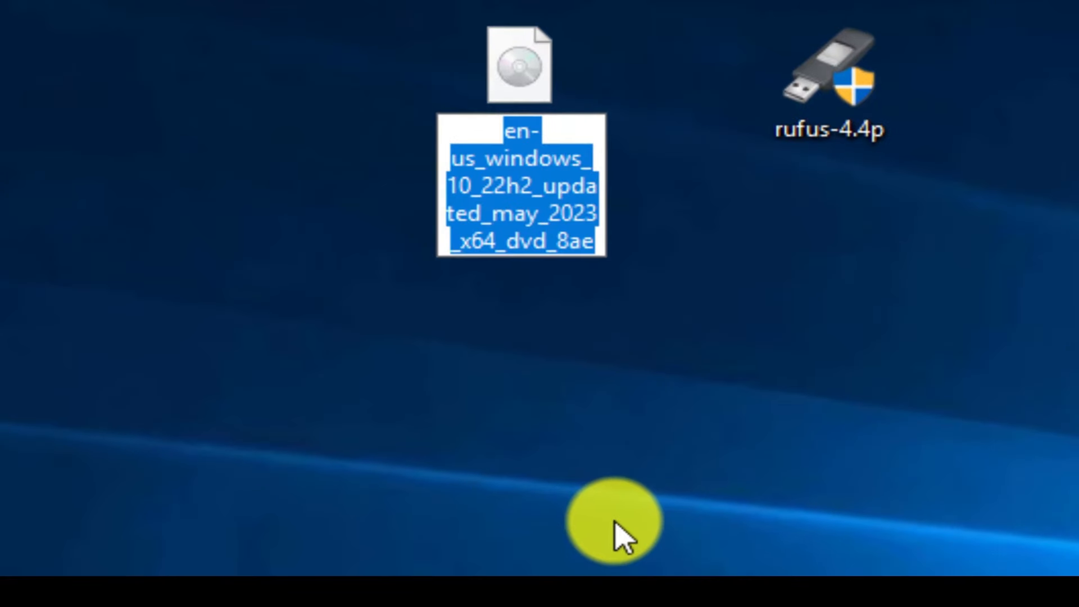
type("wind")
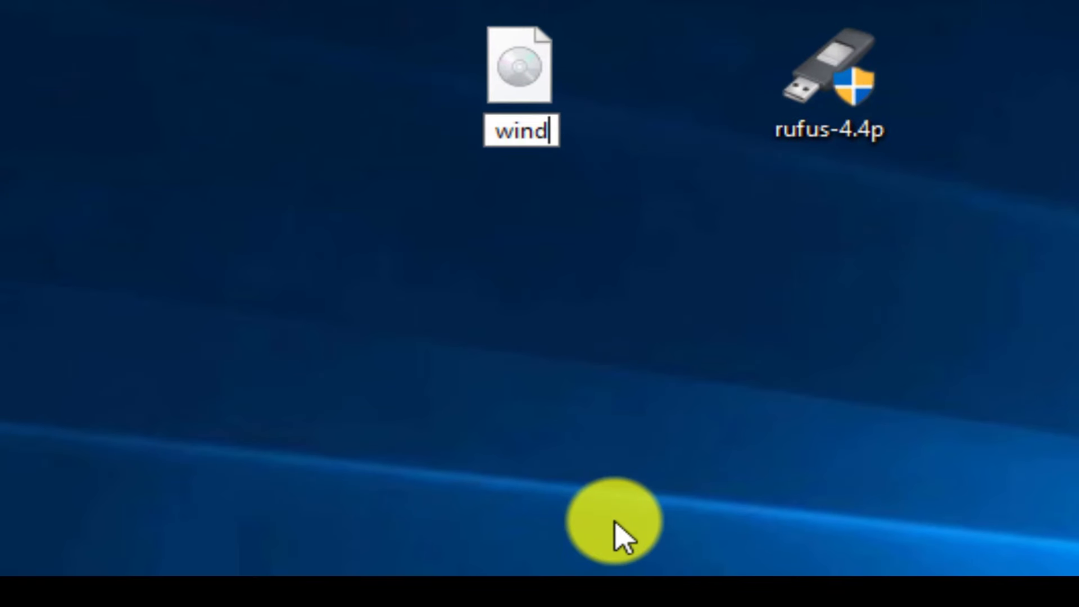
type("ows 10")
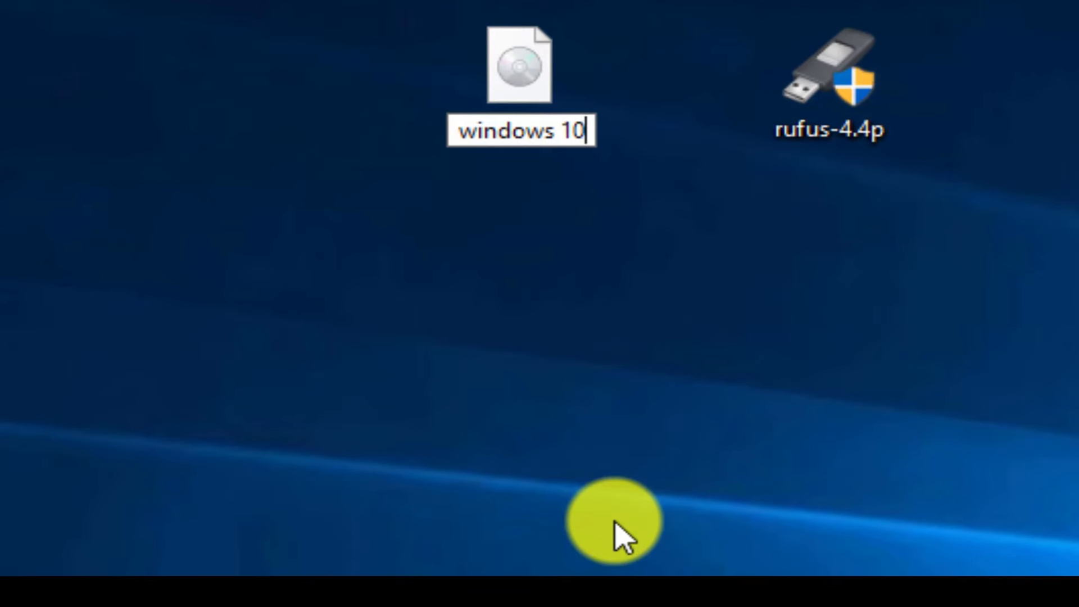
type(" pro")
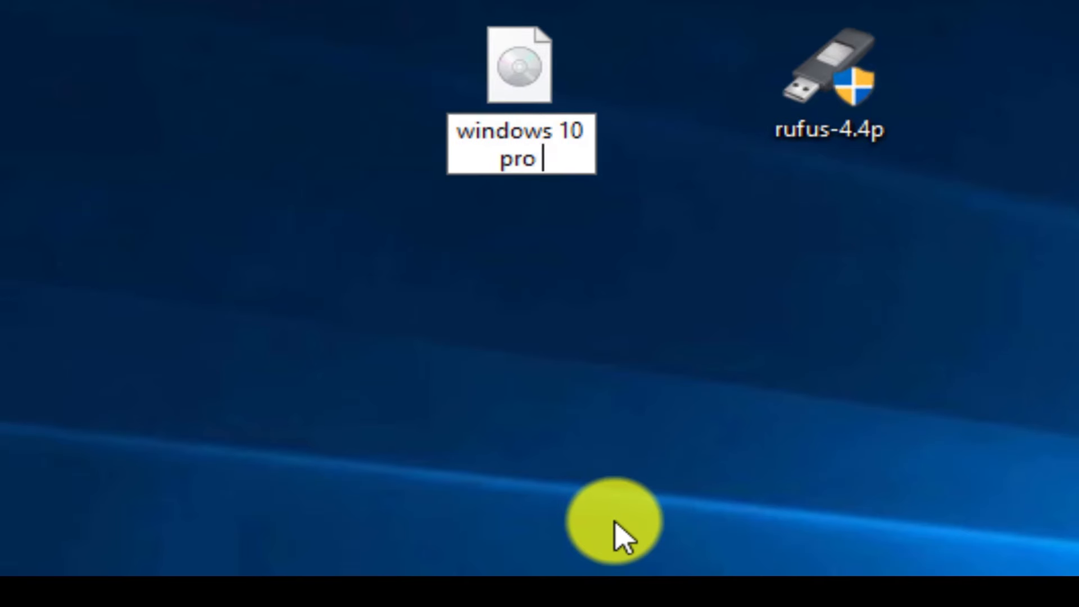
type(" 64")
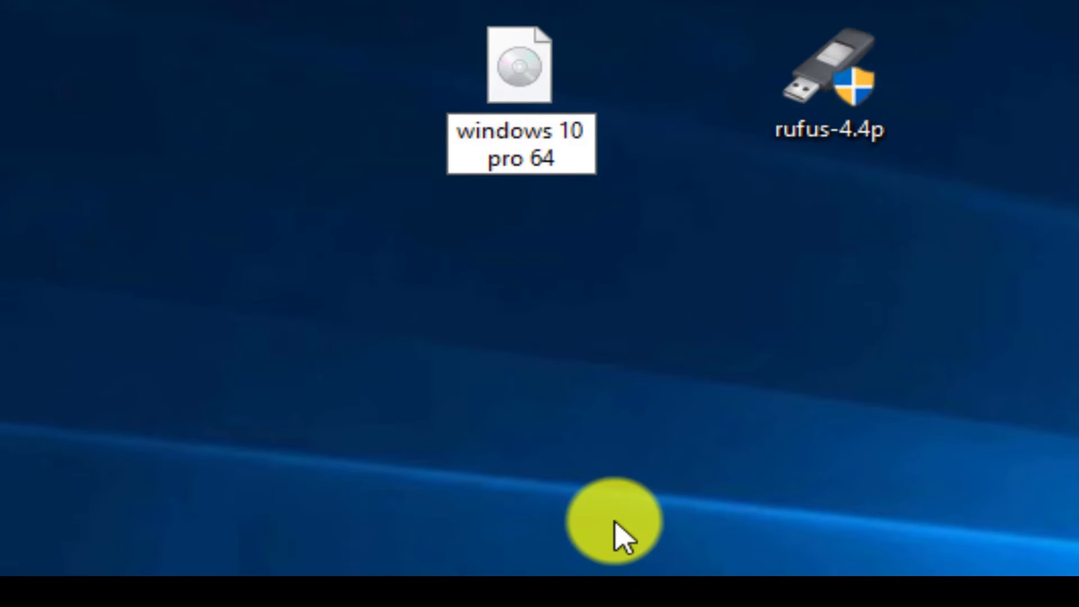
type("bit")
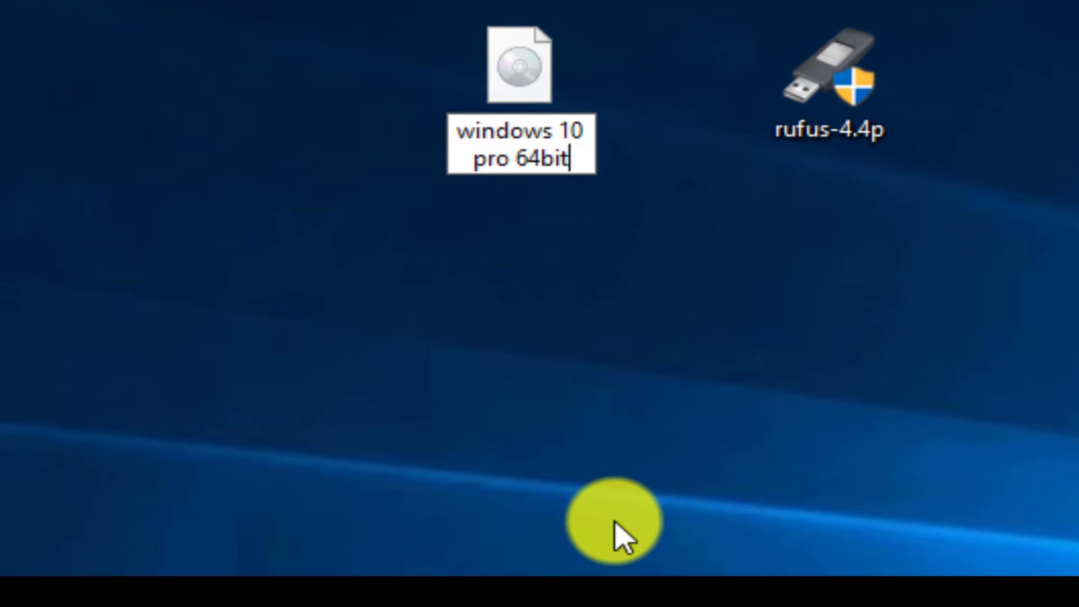
key("Return")
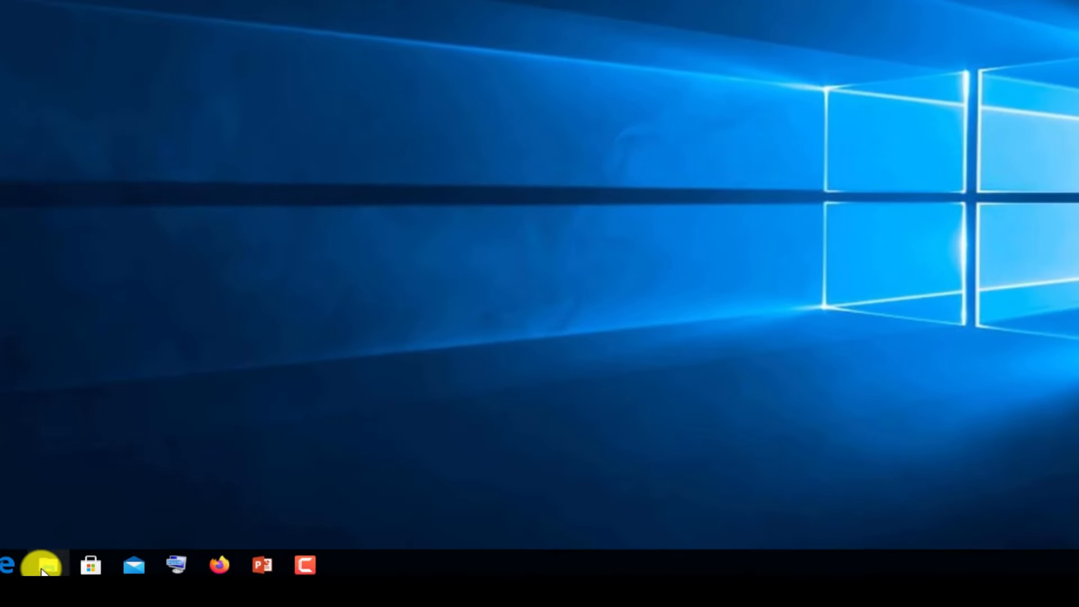
- Switch to File Explorer and open the TOSHIBA (G:) USB drive to check its contents
left_click(42, 571)
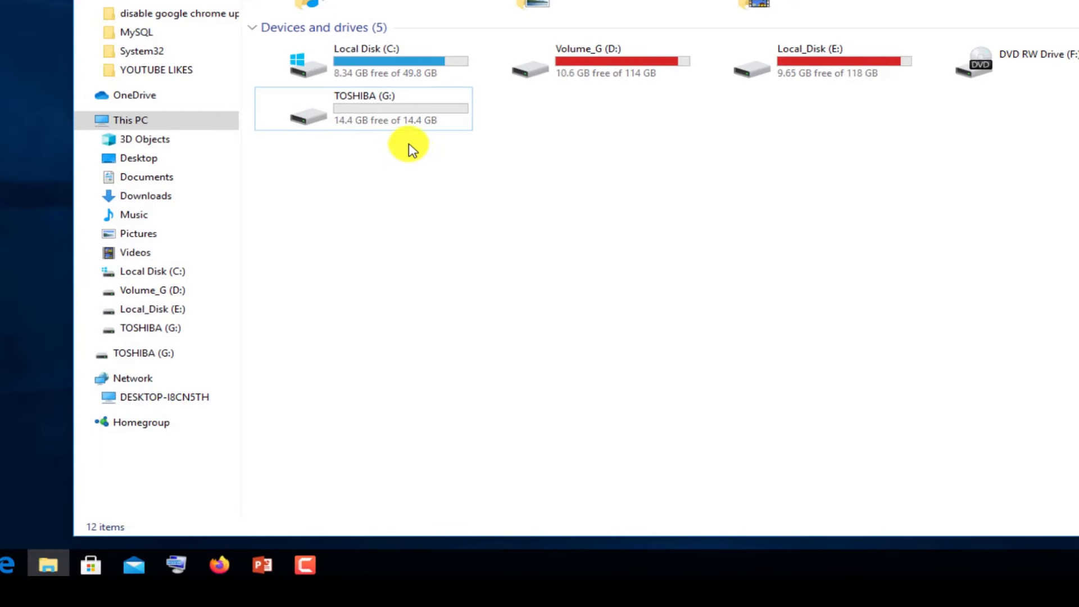
left_click(386, 120)
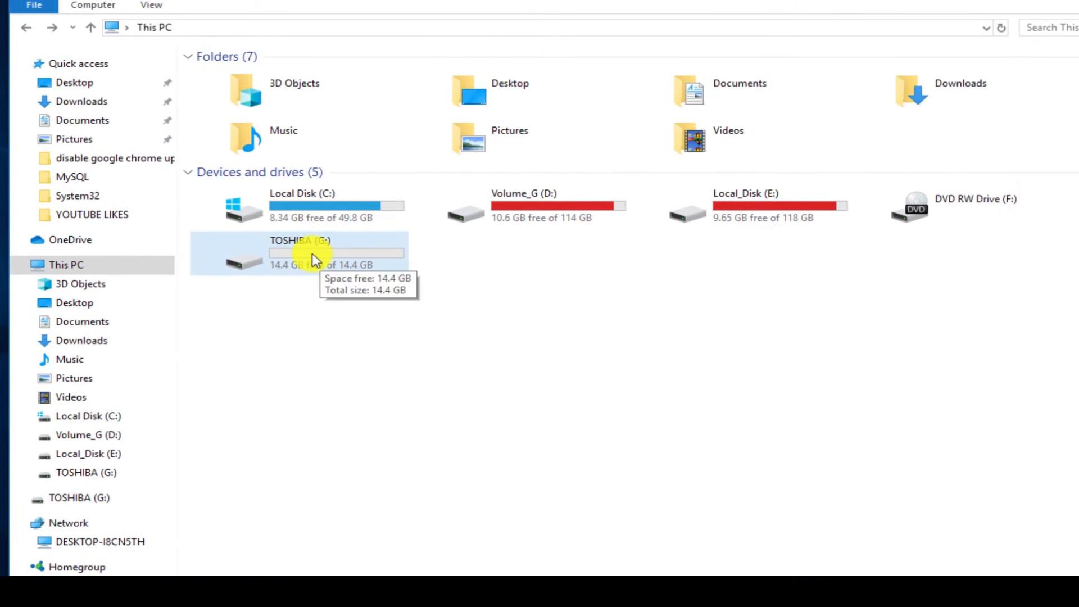
double_click(324, 258)
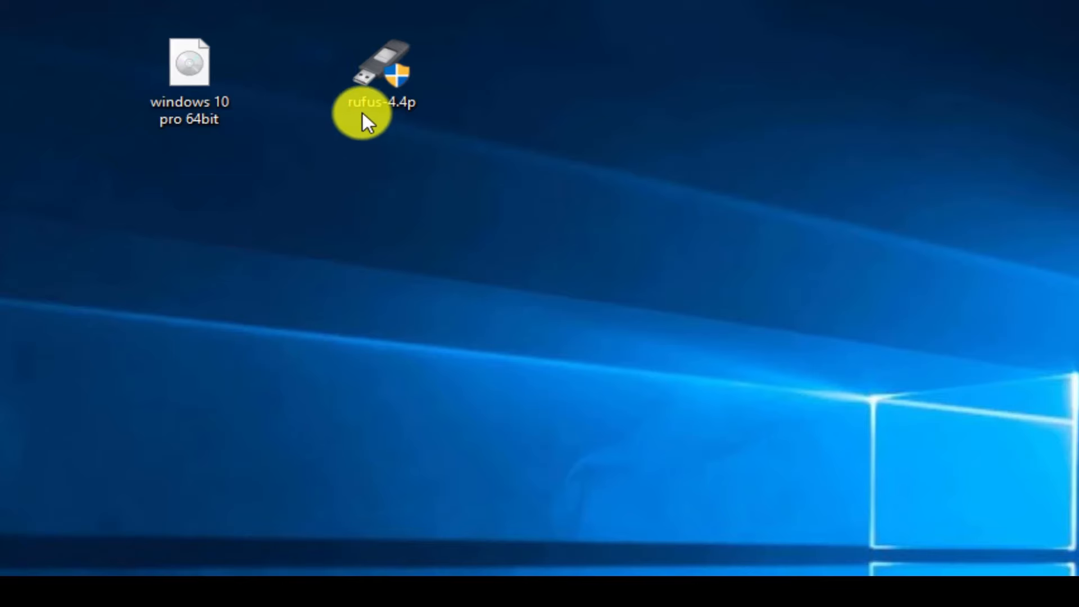
- Launch rufus-4.4p from the desktop and choose TOSHIBA (G:) [16 GB] as the target device
double_click(362, 112)
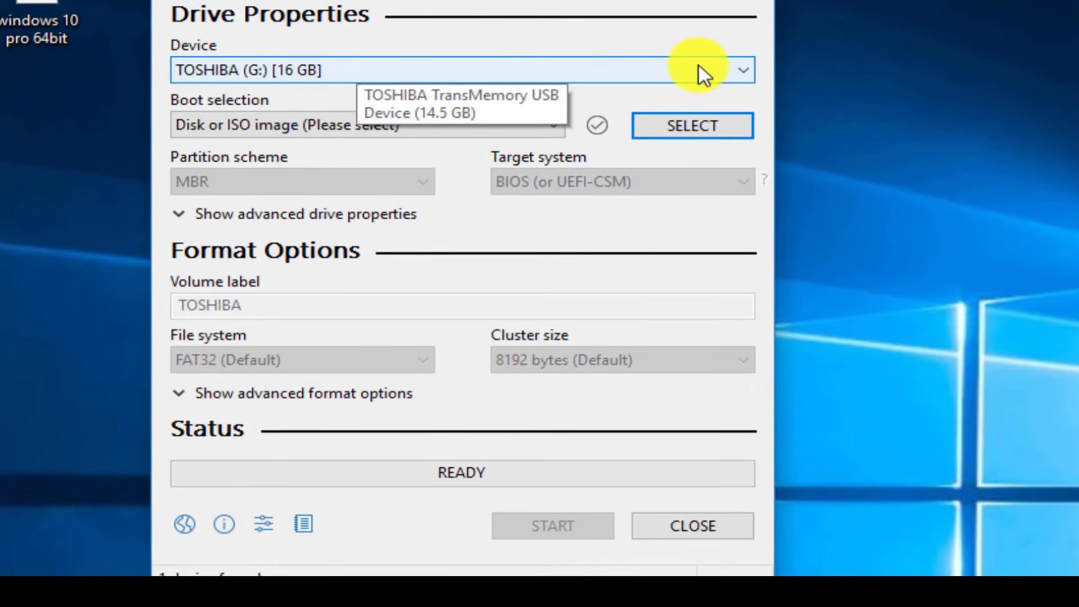
left_click(701, 67)
left_click(261, 91)
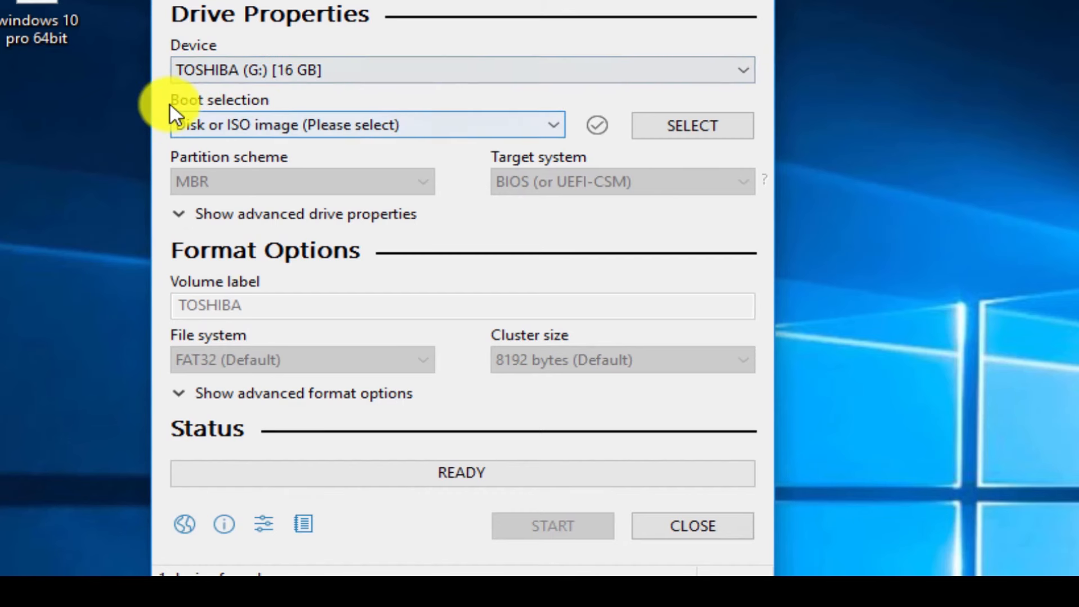
- Load the "windows 10 pro 64bit" ISO from the desktop as the boot image and start writing it, accepting erasure of the USB drive
left_click(687, 125)
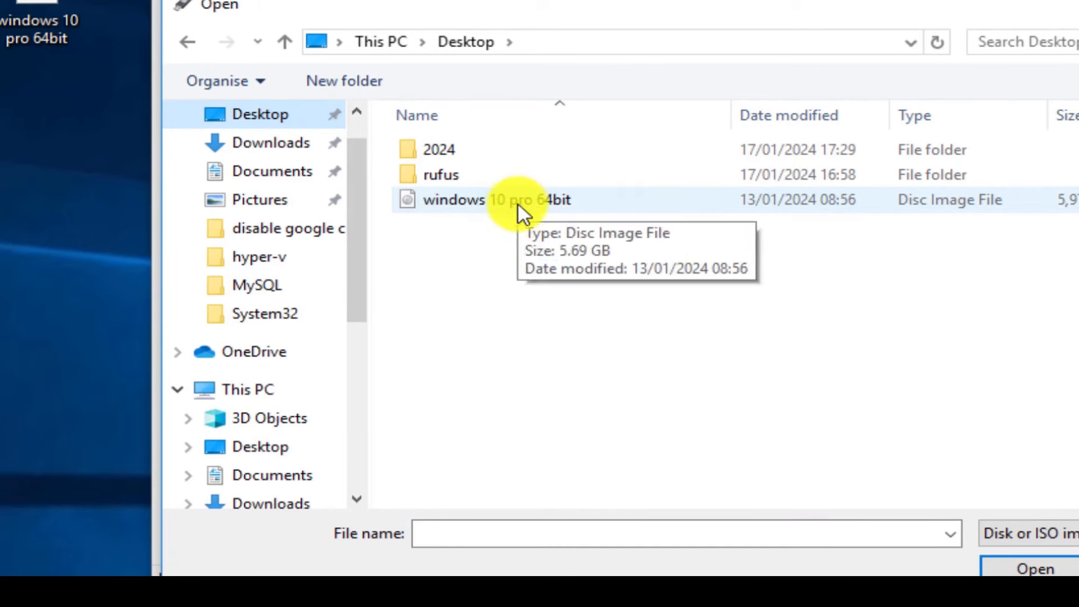
left_click(518, 201)
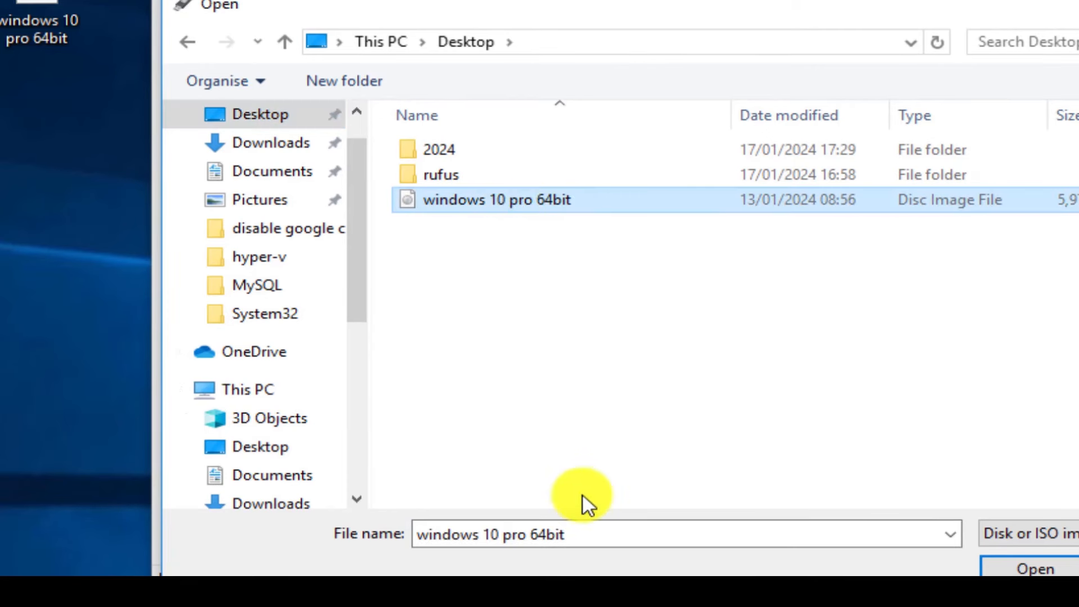
left_click(1034, 569)
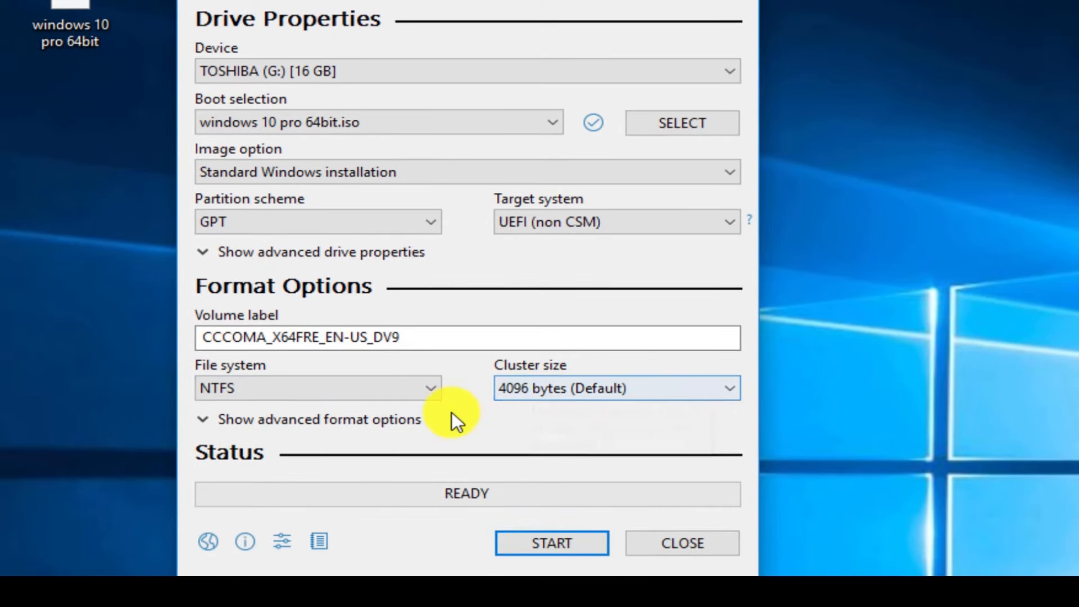
left_click(551, 543)
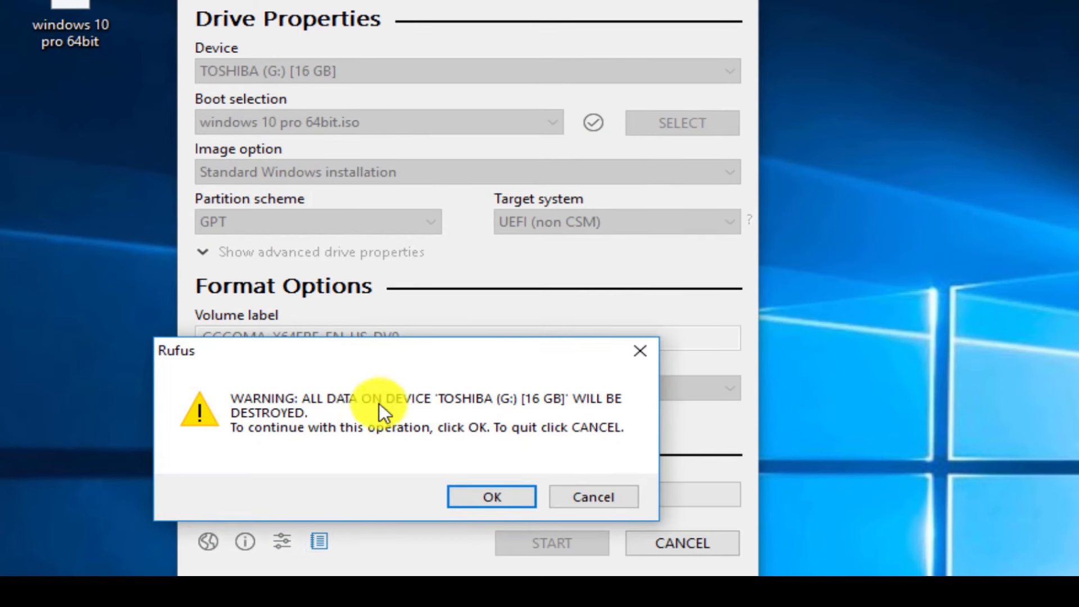
left_click(491, 497)
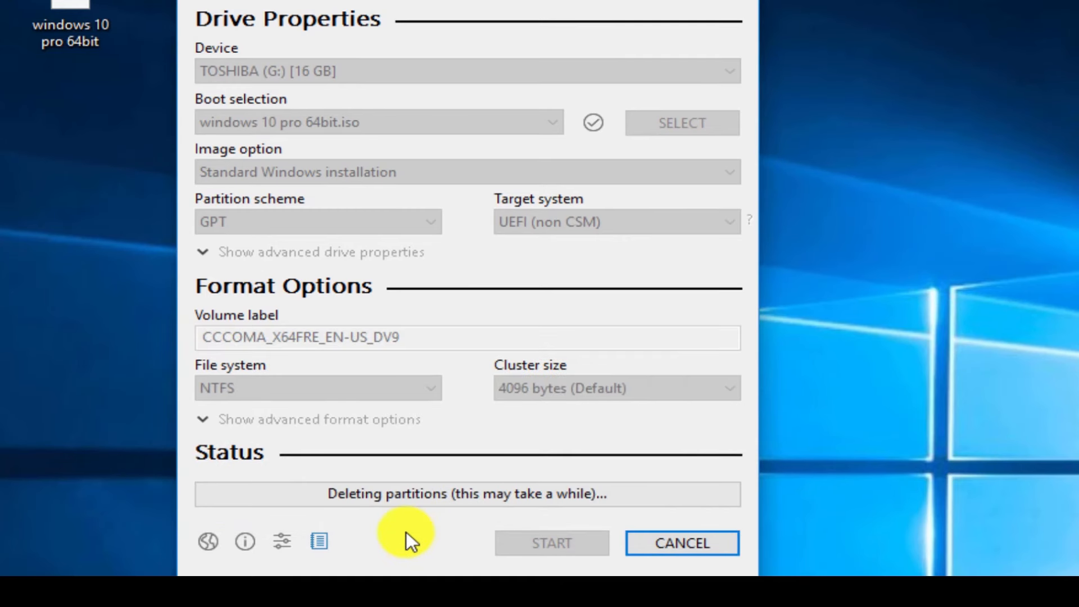